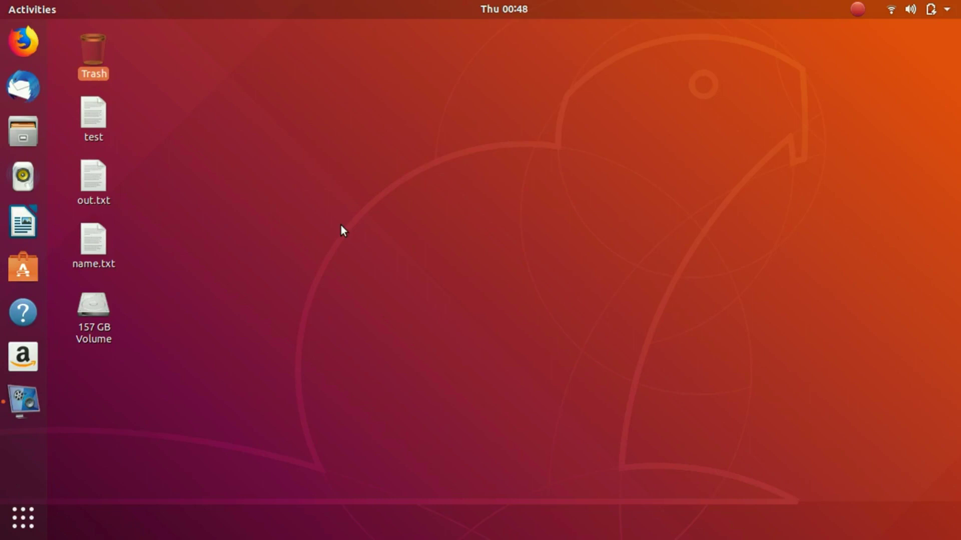
Launch GNOME Terminal in the home folder with Ctrl+Alt+T
key(ctrl+alt+t)
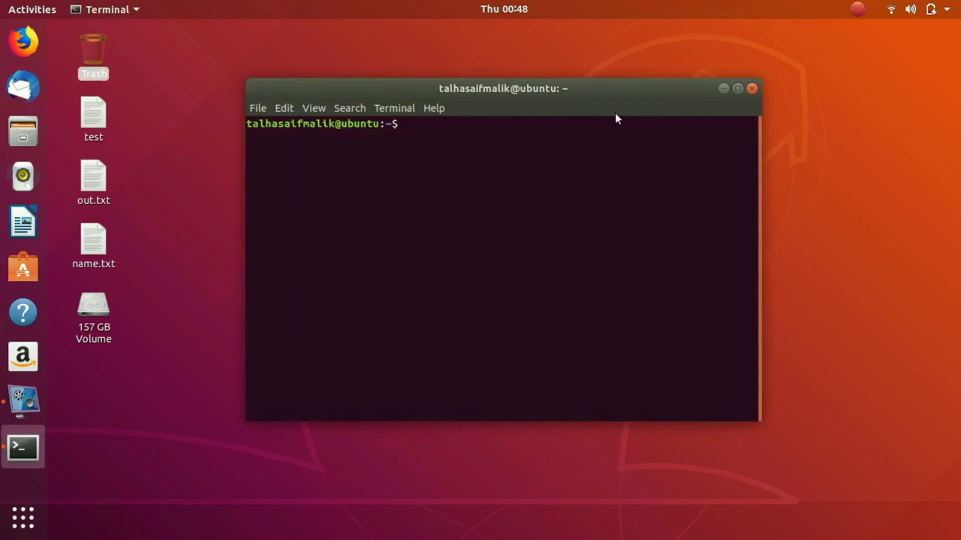
Close the terminal and reopen one from the desktop's right-click menu
click(753, 94)
right_click(169, 208)
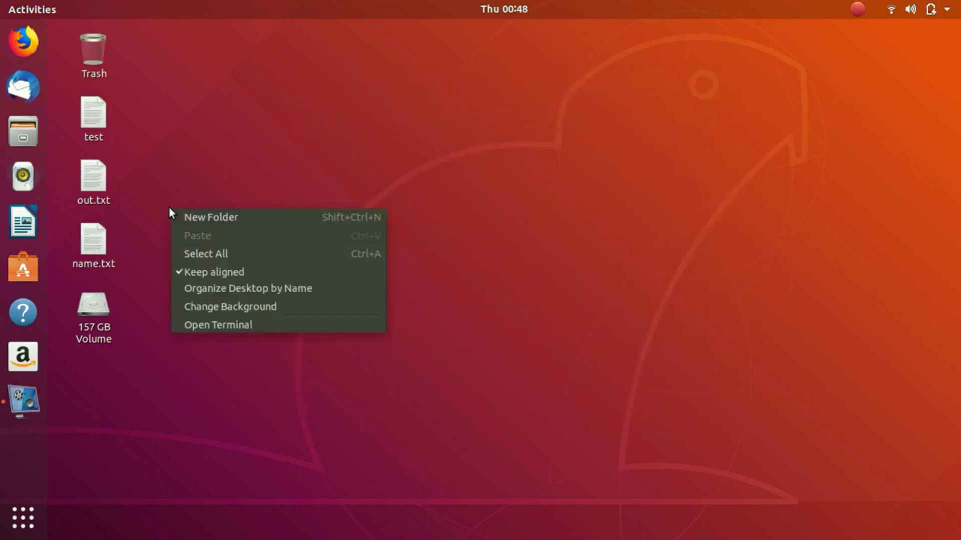
click(225, 325)
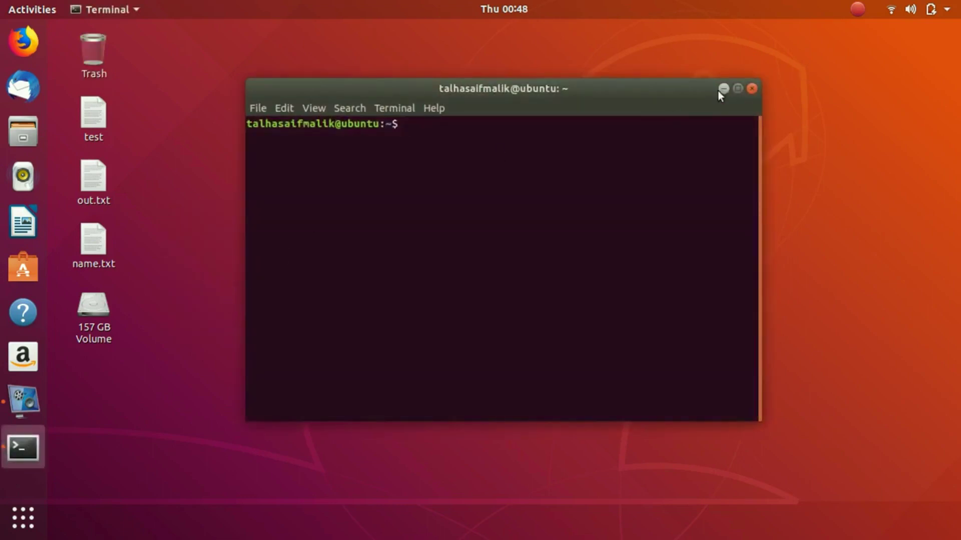
Close the terminal and open a new one inside ~/Desktop from the Files window
click(751, 90)
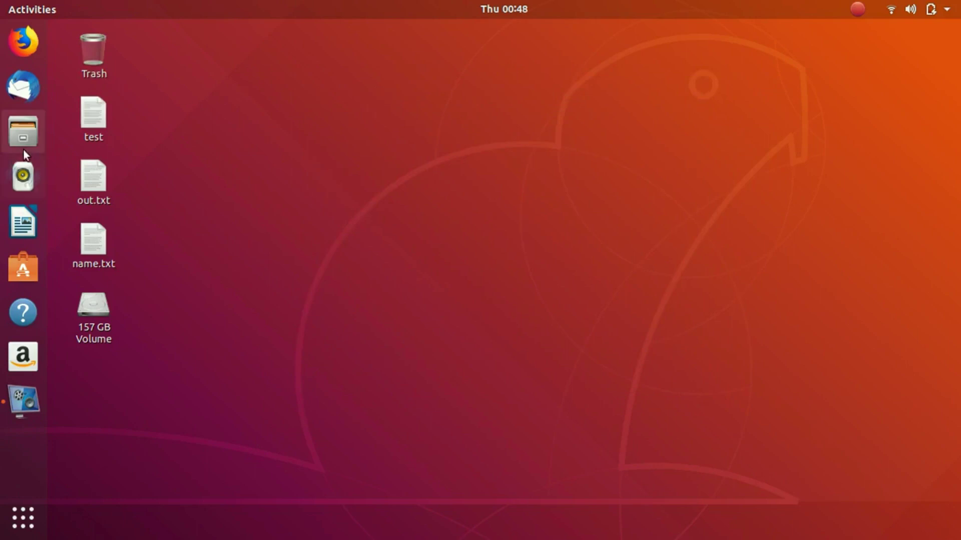
click(23, 132)
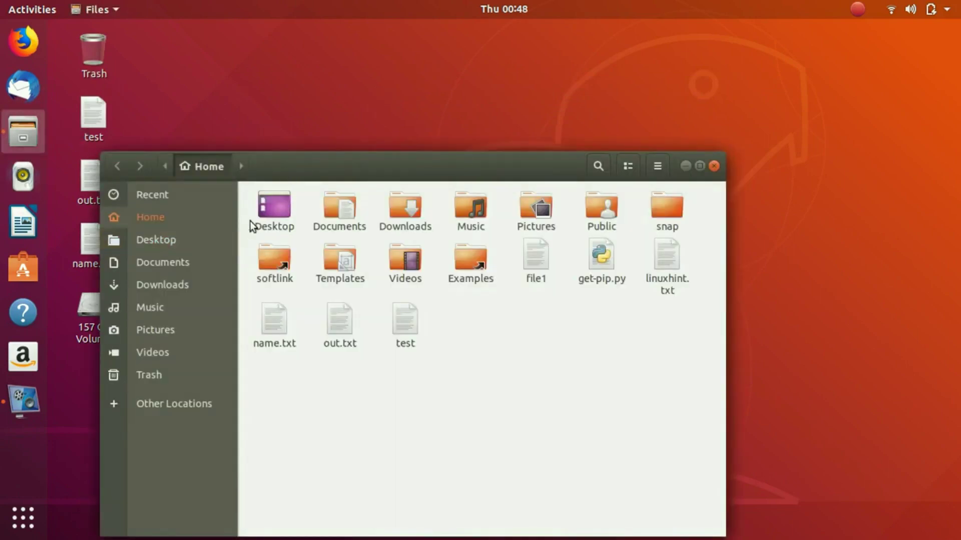
double_click(251, 223)
right_click(374, 305)
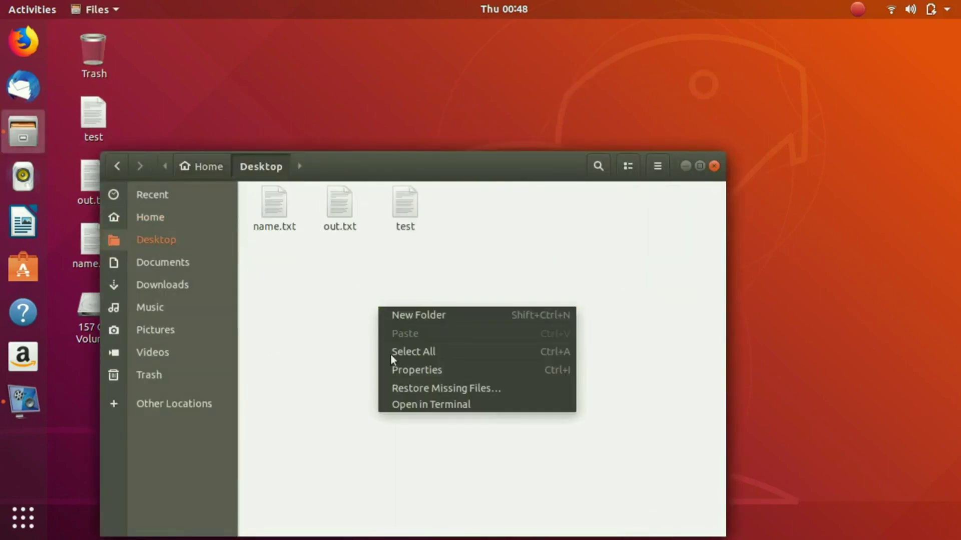
click(409, 408)
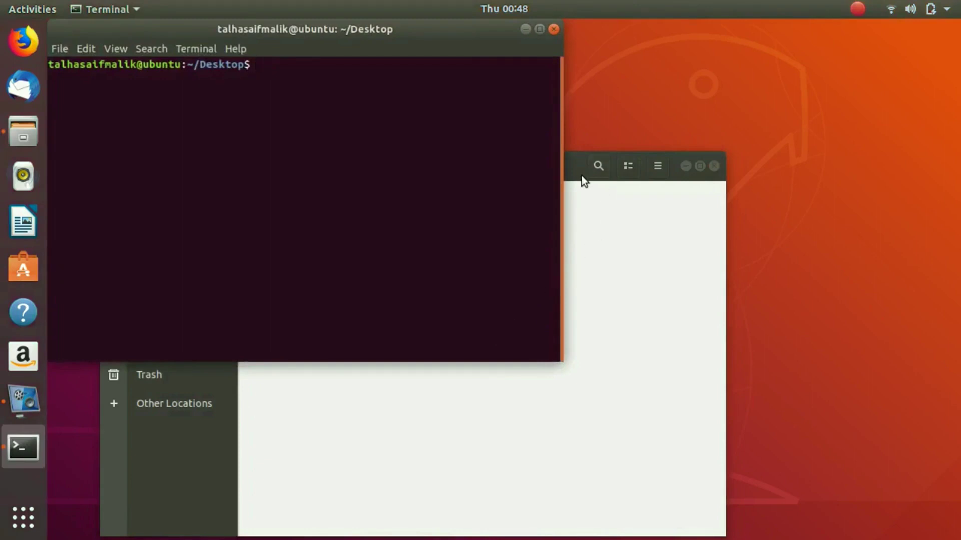
text(gzip)
Move the terminal aside, hide Files, and run 'gzip test' to produce test.gz
drag(412, 30, 718, 125)
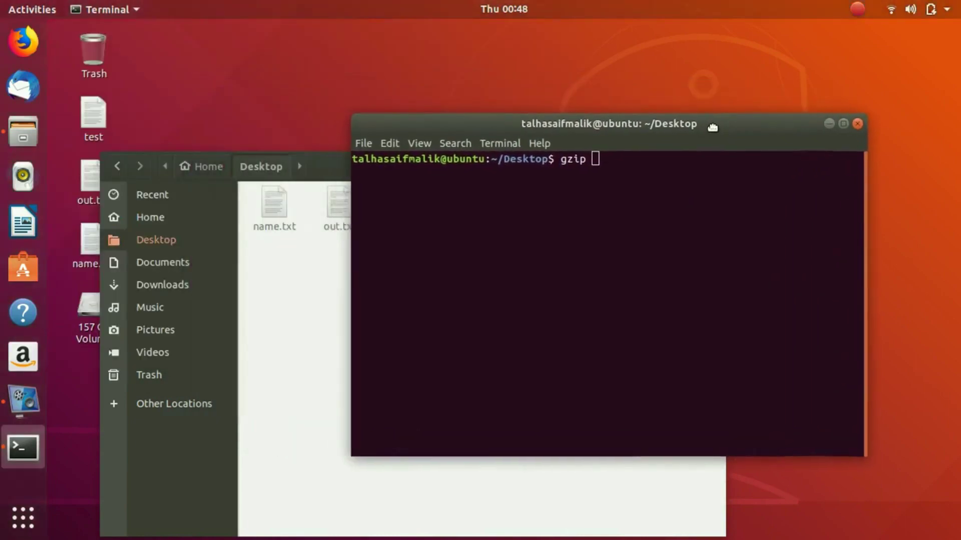
click(314, 163)
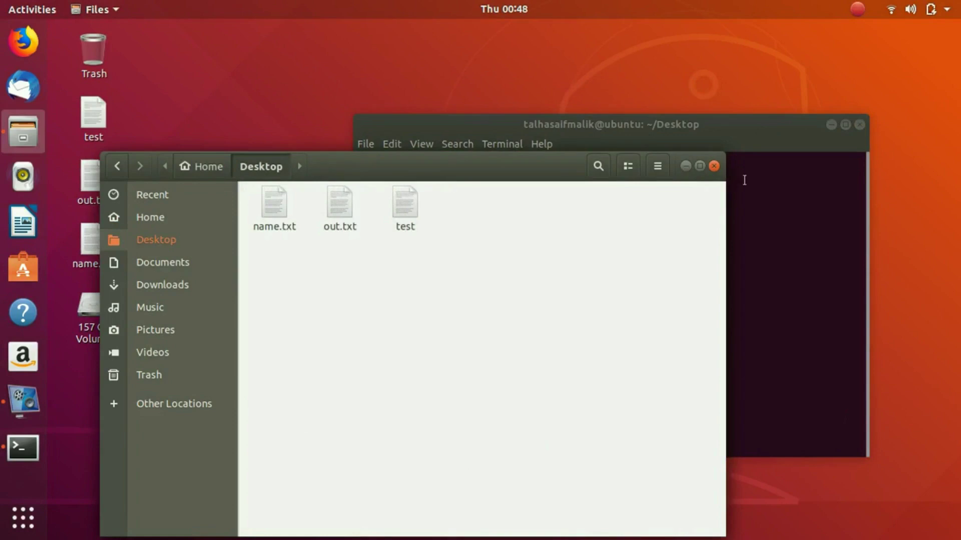
click(686, 165)
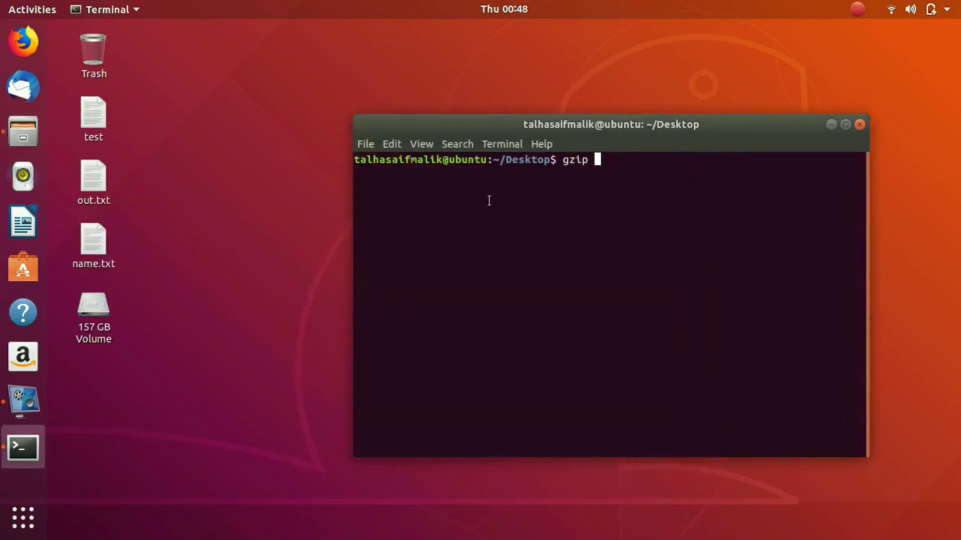
click(87, 125)
click(673, 197)
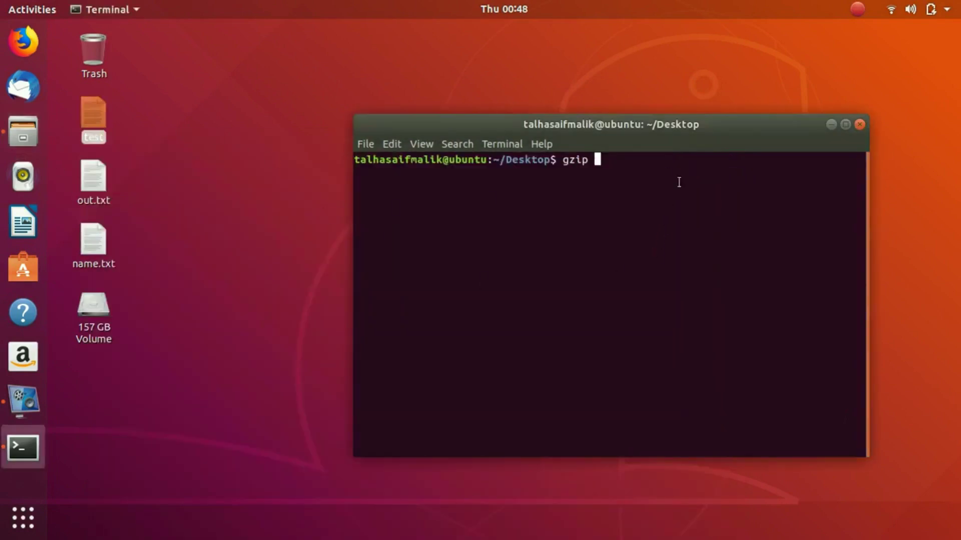
text(tes)
text(t)
key(Return)
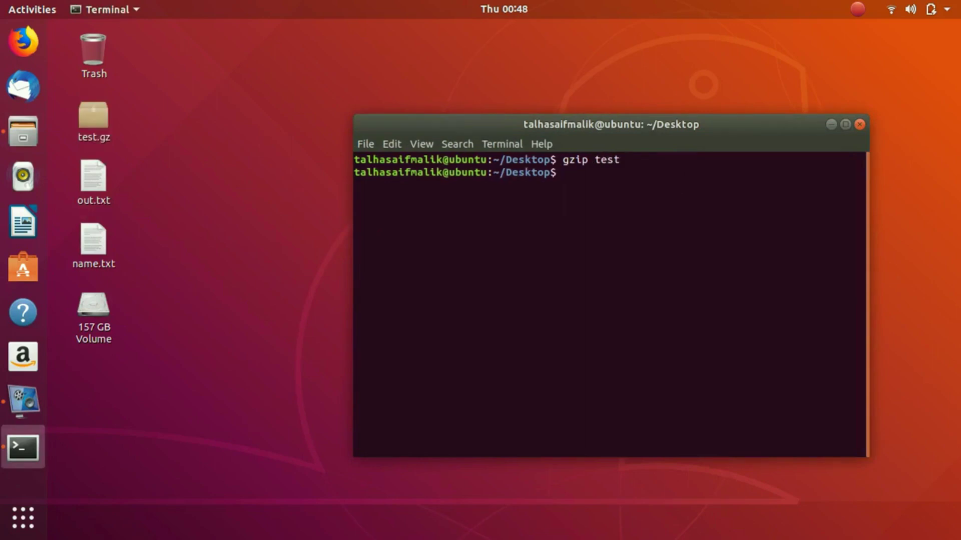
Run 'gunzip test.gz', correcting typos, to restore the plain test file
click(88, 108)
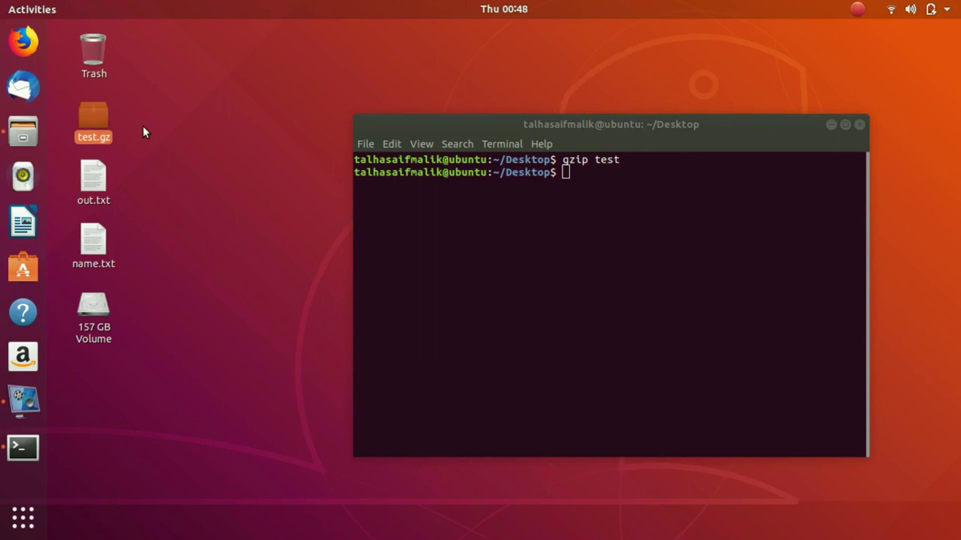
click(532, 187)
text(gubz)
key(BackSpace)
key(BackSpace)
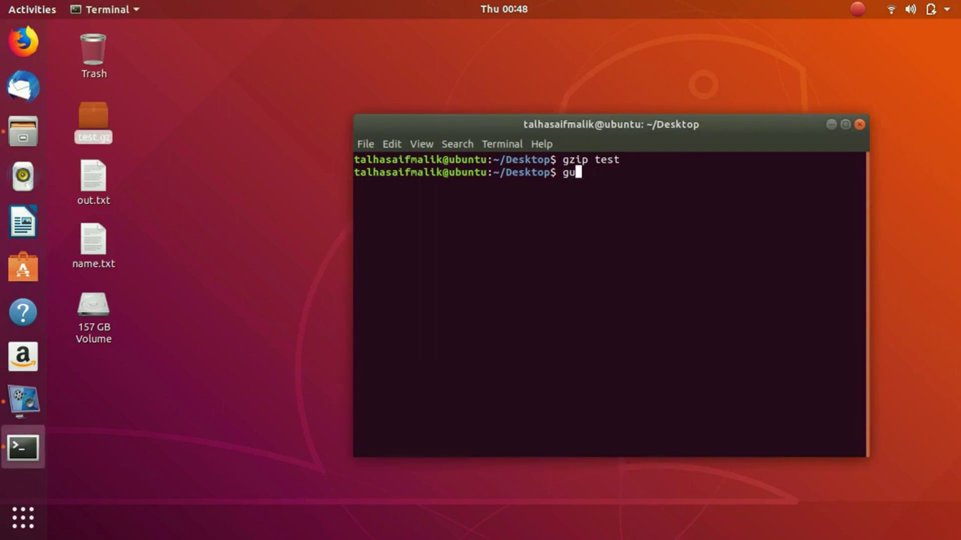
text(nzip)
key(BackSpace)
text(tes)
text(t.gz)
key(Return)
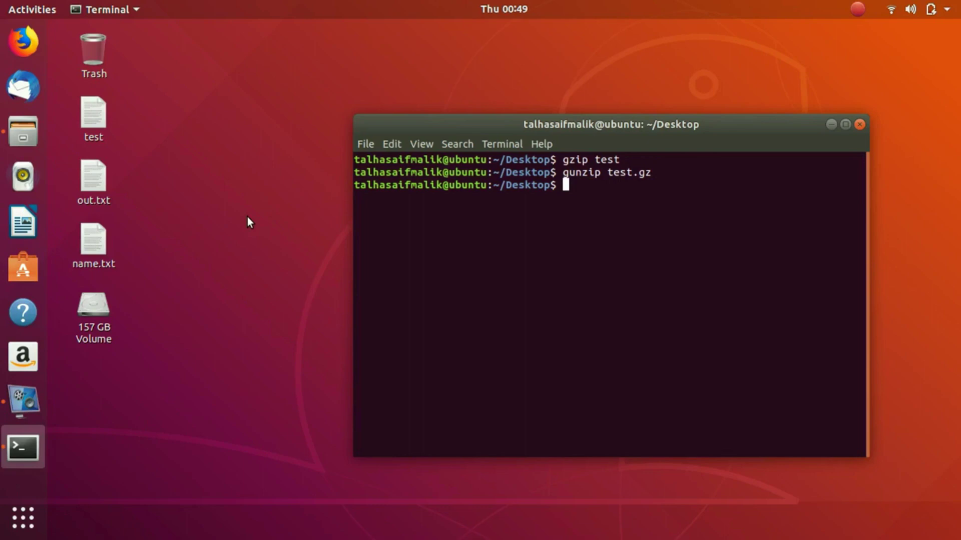
text(tar )
text(cvf)
text(zi)
text(pfile)
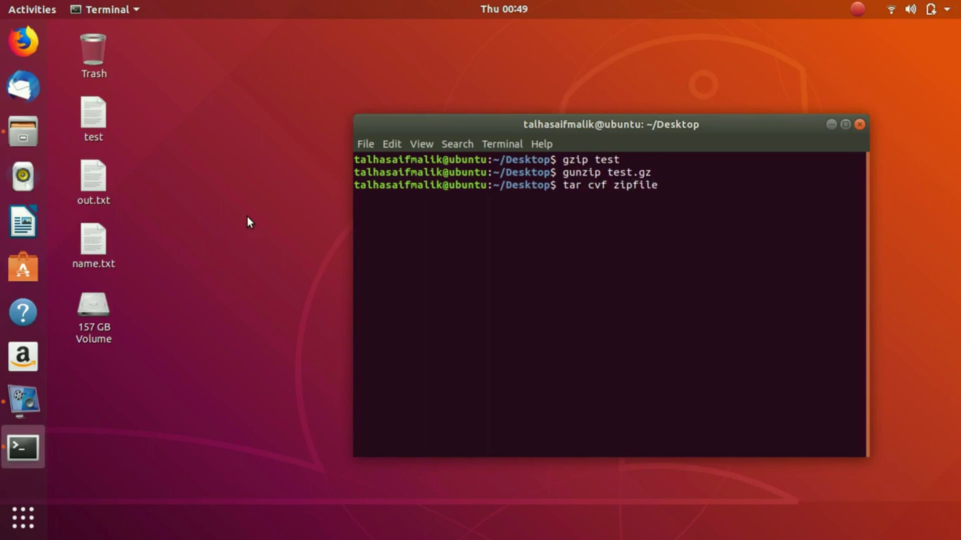
Enter 'tar cvf compressfile.tar' with no files, fixing the mistyped archive name
key(BackSpace)
key(BackSpace)
key(BackSpace)
key(BackSpace)
key(BackSpace)
key(BackSpace)
text(compress)
text(file)
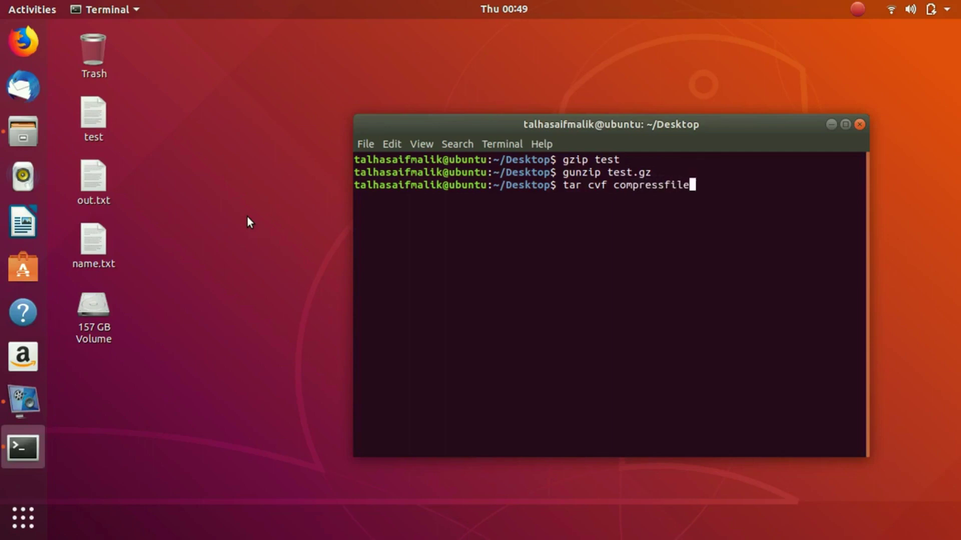
text(.tar)
drag(582, 184, 594, 186)
click(605, 185)
Run the empty tar command, then begin 'tar cvf compressfile.tar test name.txt'
key(Return)
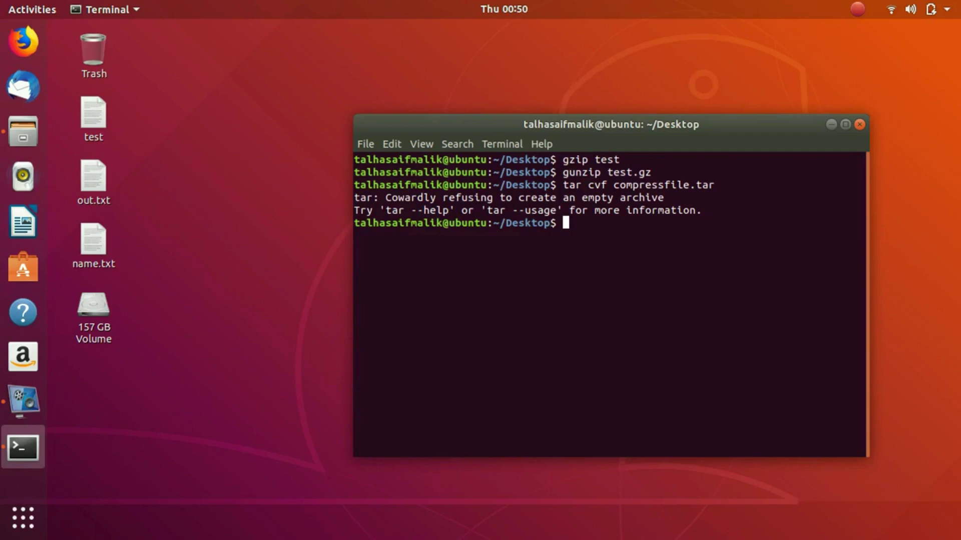
text(tar cvf )
text(compres)
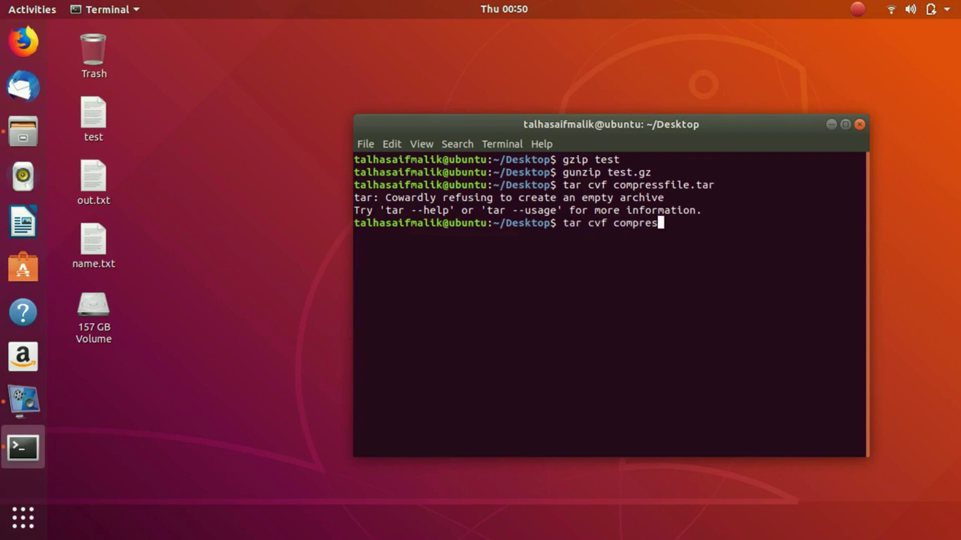
text(sfu)
key(BackSpace)
text(ile.tar )
text(test )
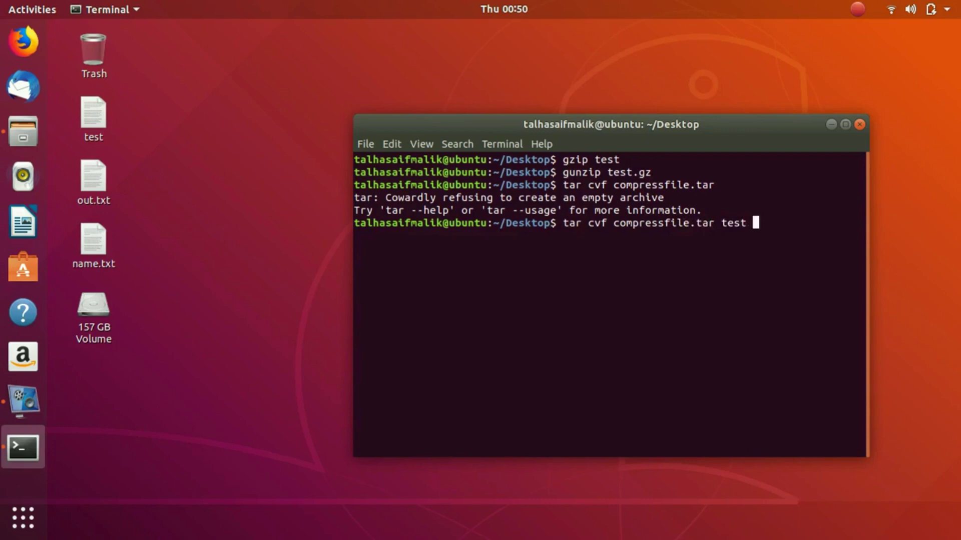
text(name.txt)
key(Return)
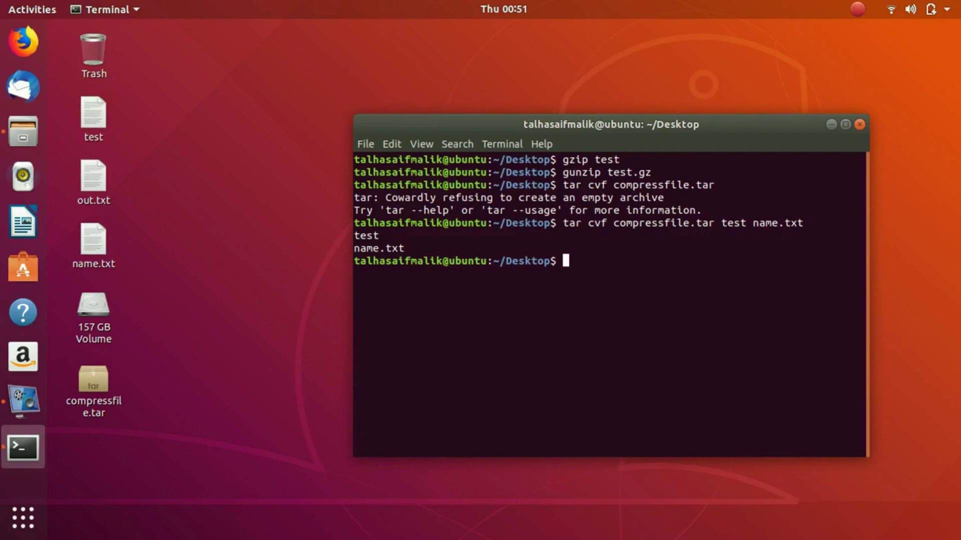
click(73, 391)
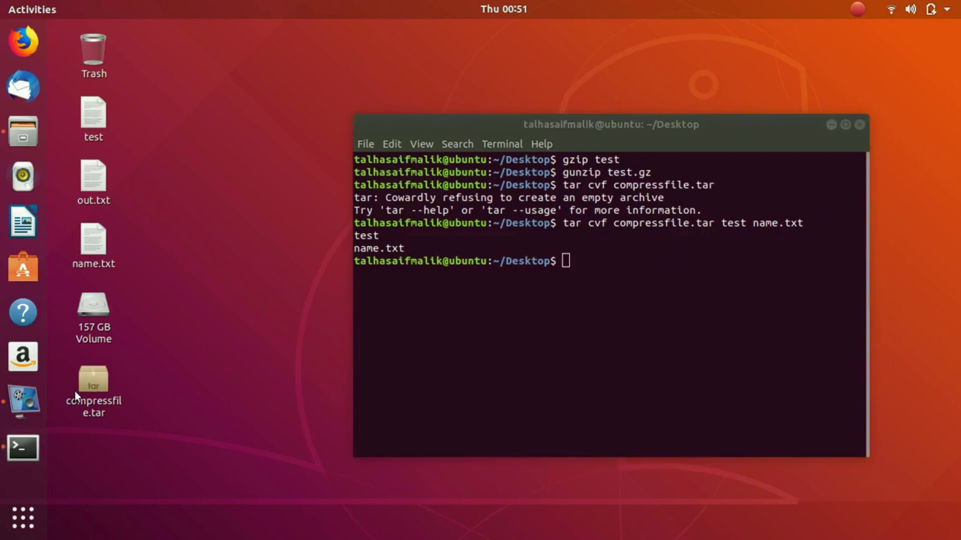
double_click(95, 383)
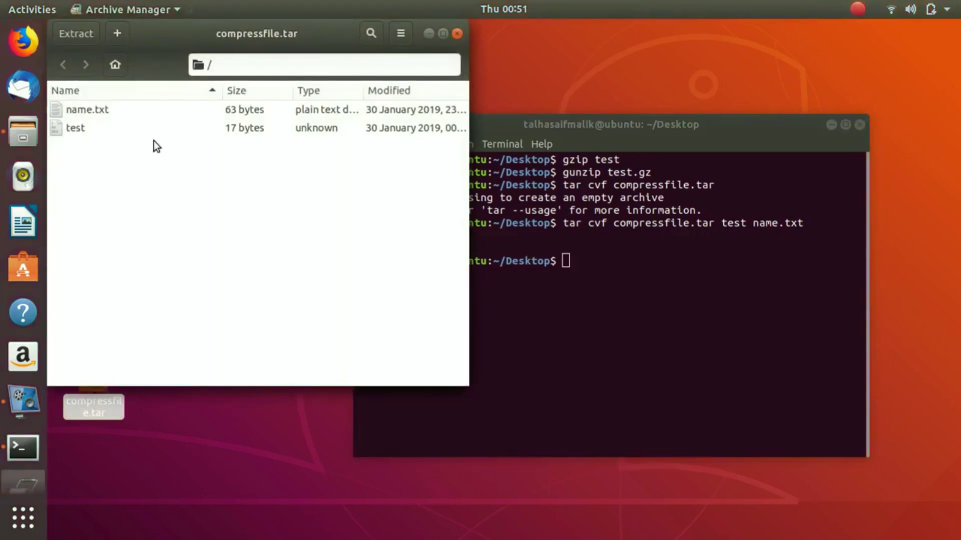
click(157, 93)
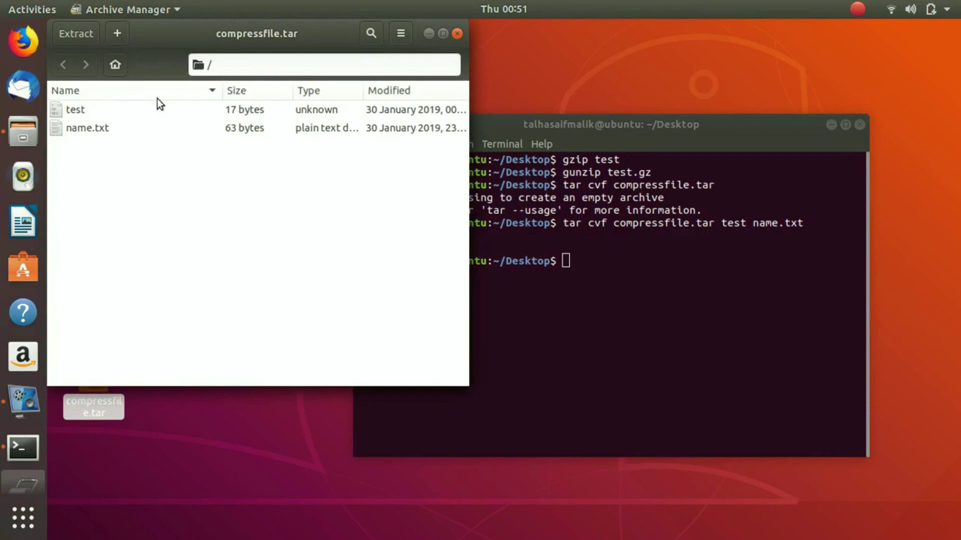
click(456, 35)
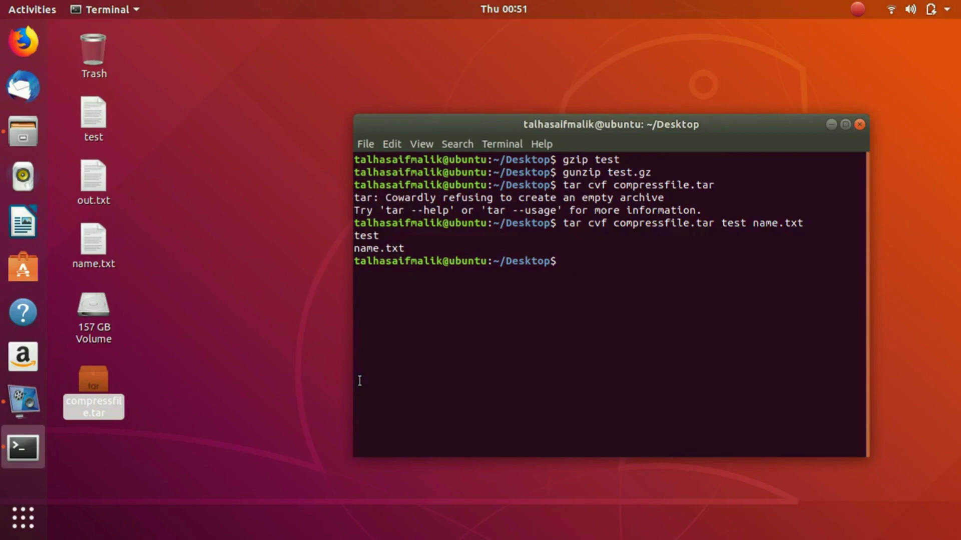
text(tar )
text(xvf)
text( file)
text(name)
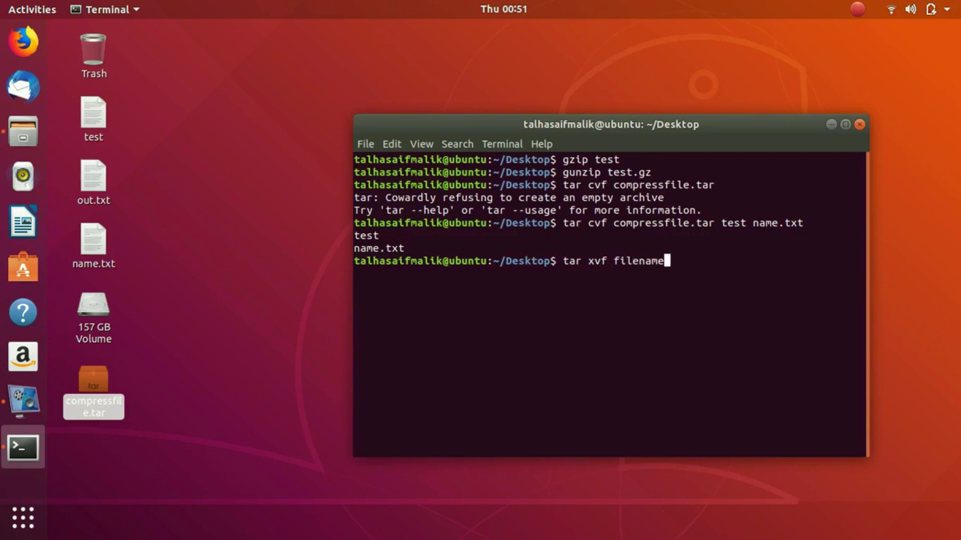
Run 'tar xvf compressfile.tar' to extract test and name.txt, then clear the desktop icon selection
key(BackSpace)
key(BackSpace)
key(BackSpace)
key(BackSpace)
key(BackSpace)
key(BackSpace)
key(BackSpace)
text(c)
text(p)
key(BackSpace)
text(o)
text(mpressfi)
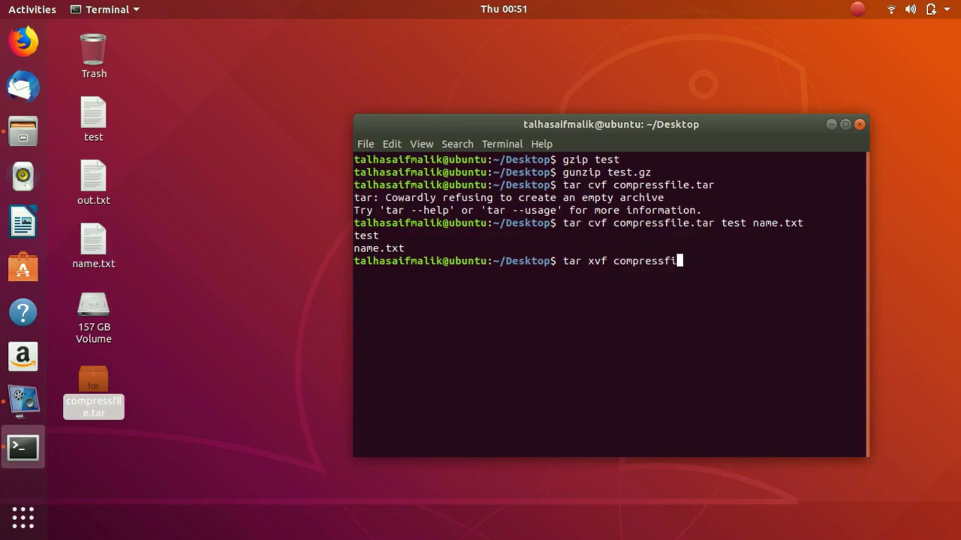
text(le.)
text(tar)
key(Return)
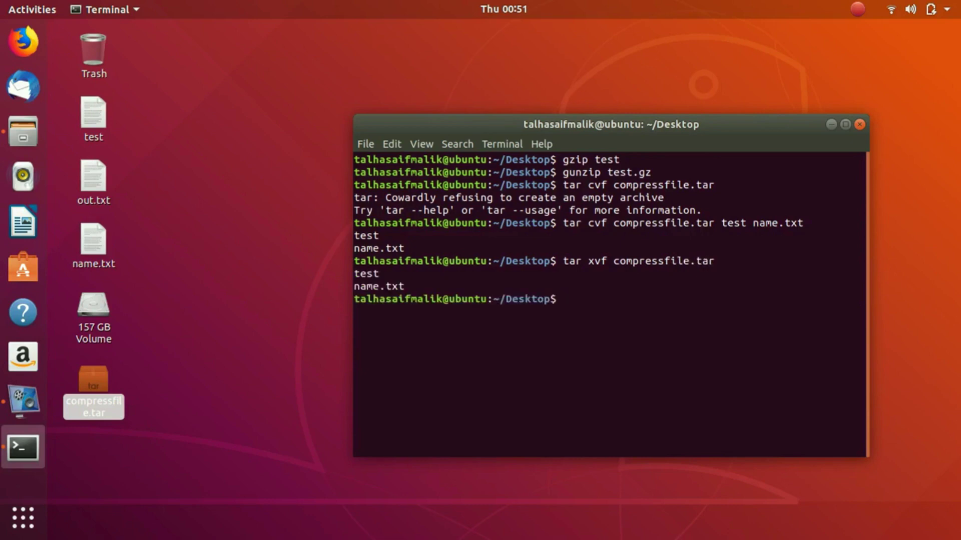
mouse_move(127, 199)
mouse_down()
mouse_move(92, 105)
mouse_move(135, 146)
mouse_up()
click(148, 200)
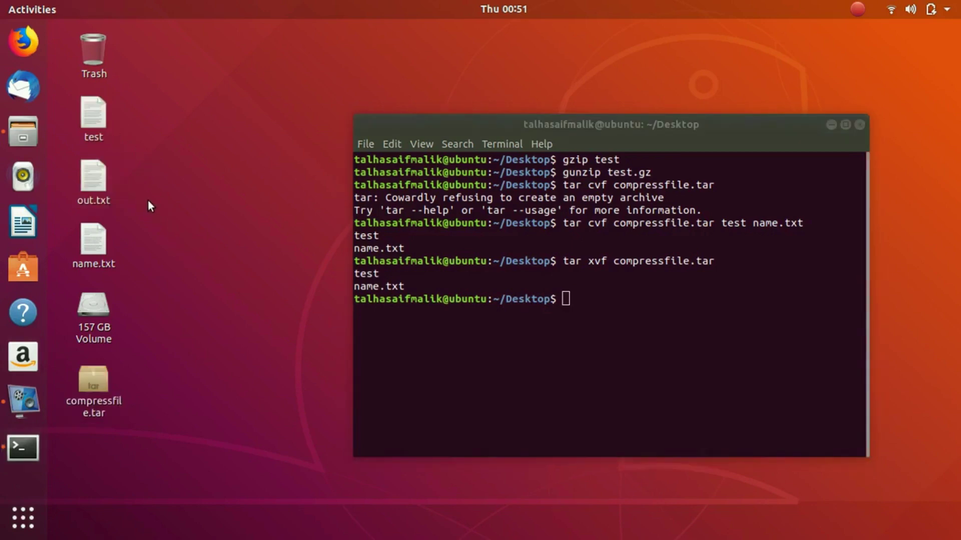